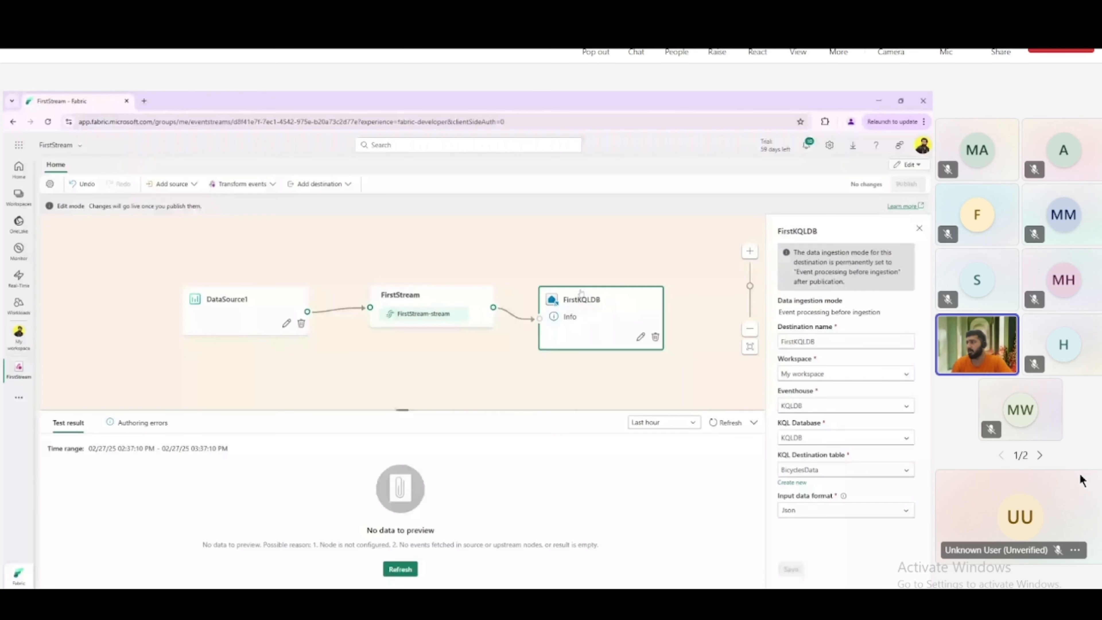
# - Review the destination settings of FirstKQLDB in the eventstream, including its destination name, and close them
pyautogui.moveTo(817, 342); pyautogui.dragTo(758, 347)
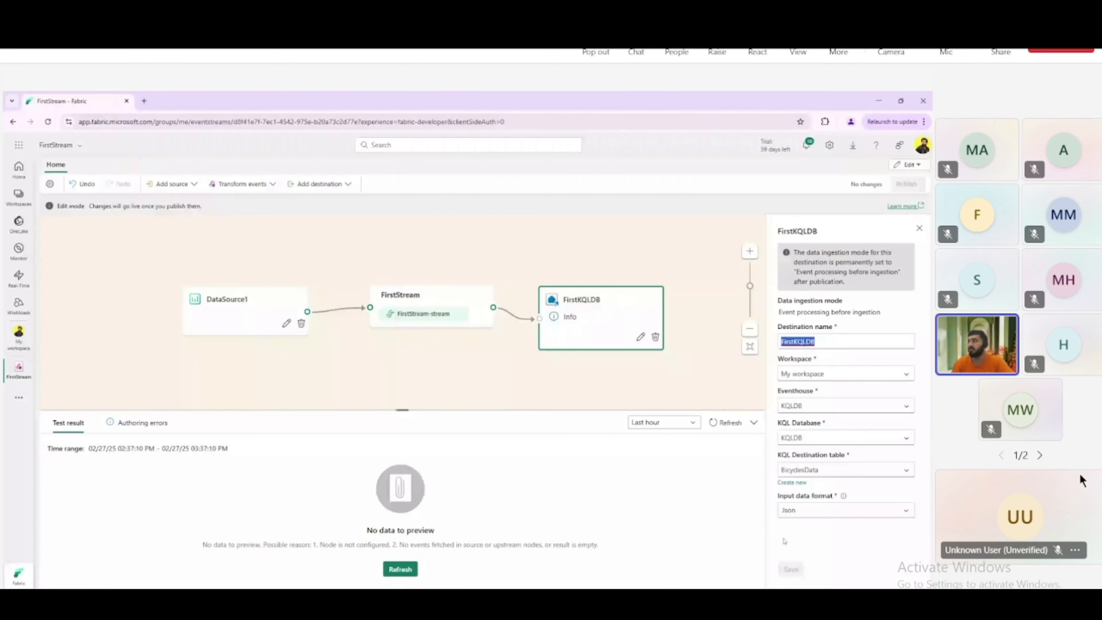
pyautogui.click(919, 228)
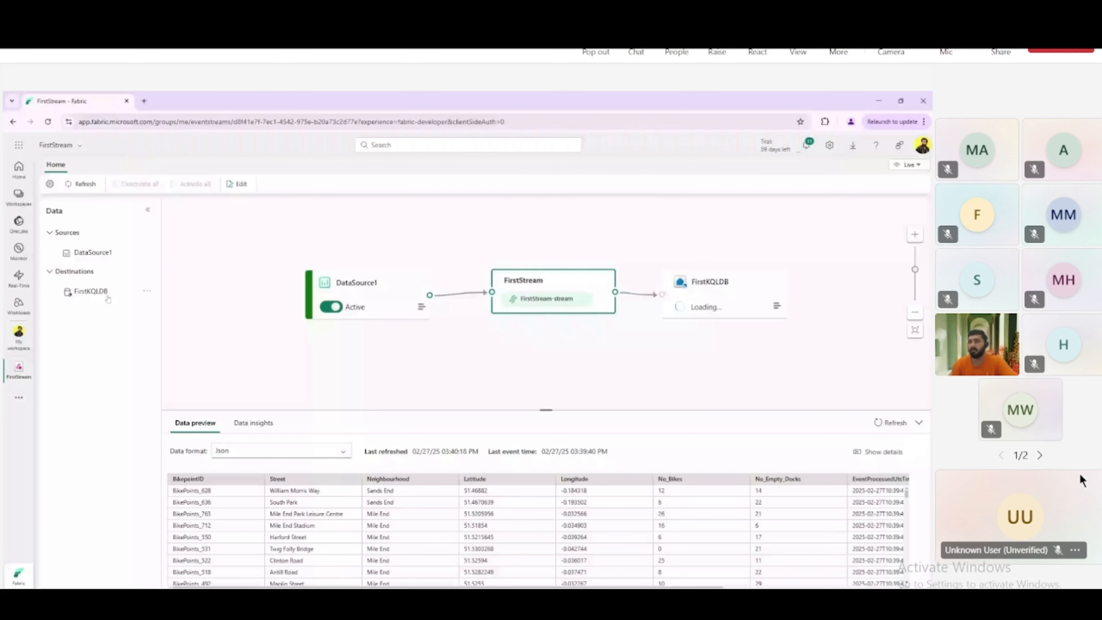
# - Open the KQLDB eventhouse from My workspace and go to its KQLDB database
pyautogui.click(18, 332)
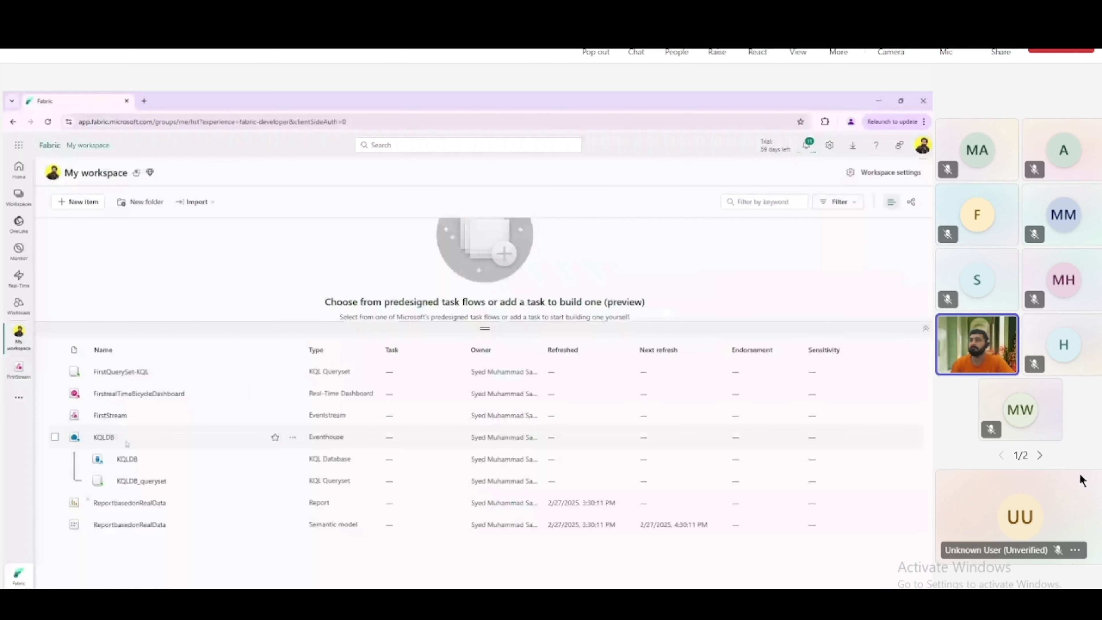
pyautogui.click(121, 432)
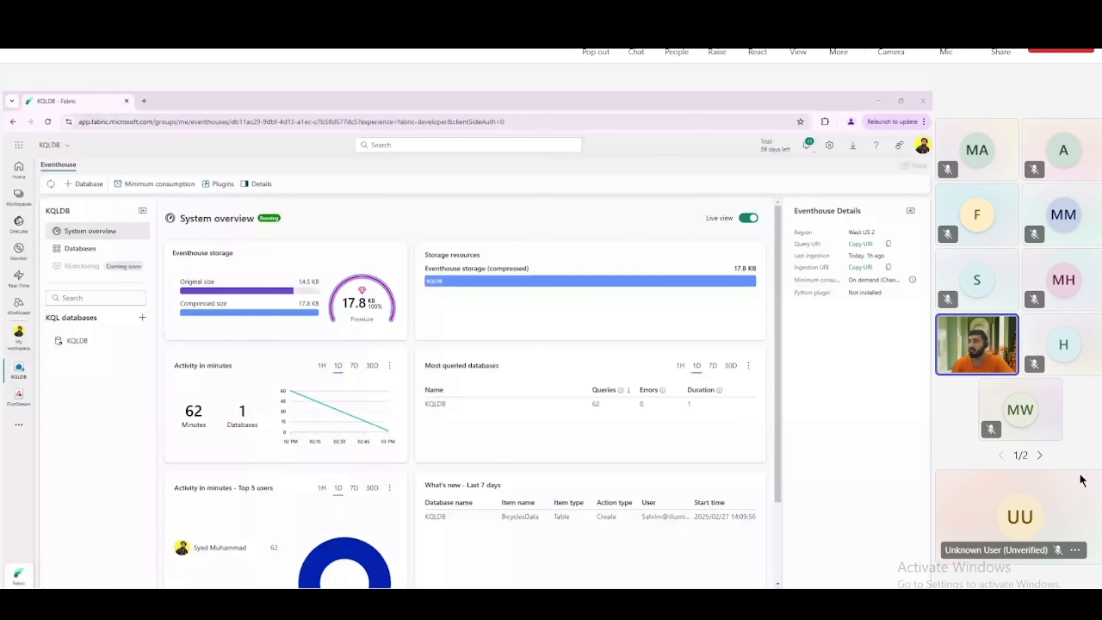
pyautogui.click(81, 249)
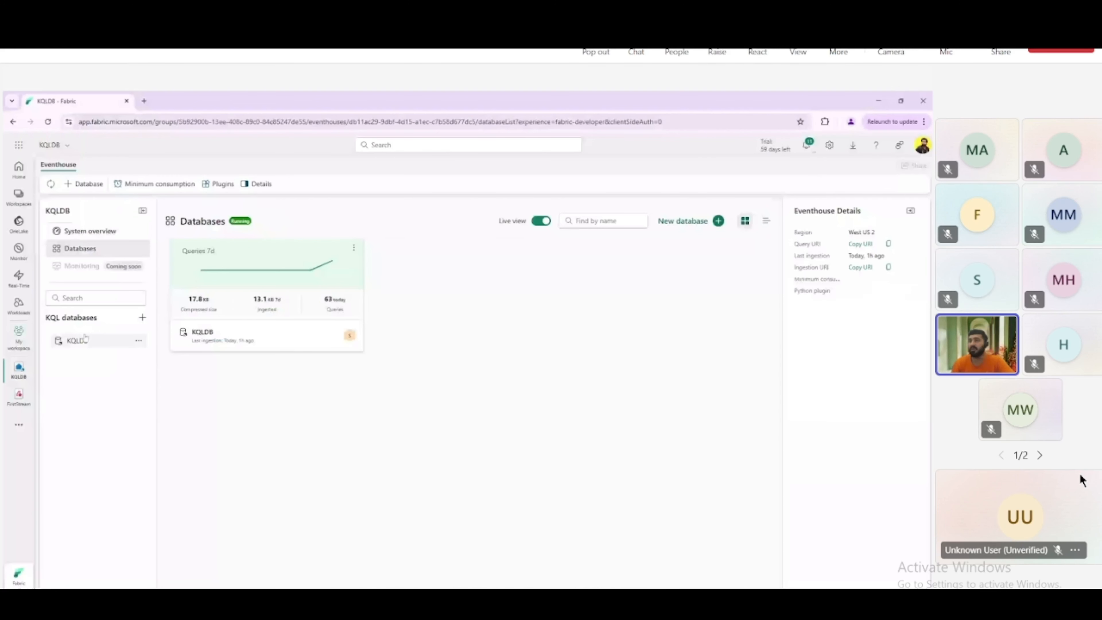
pyautogui.click(82, 340)
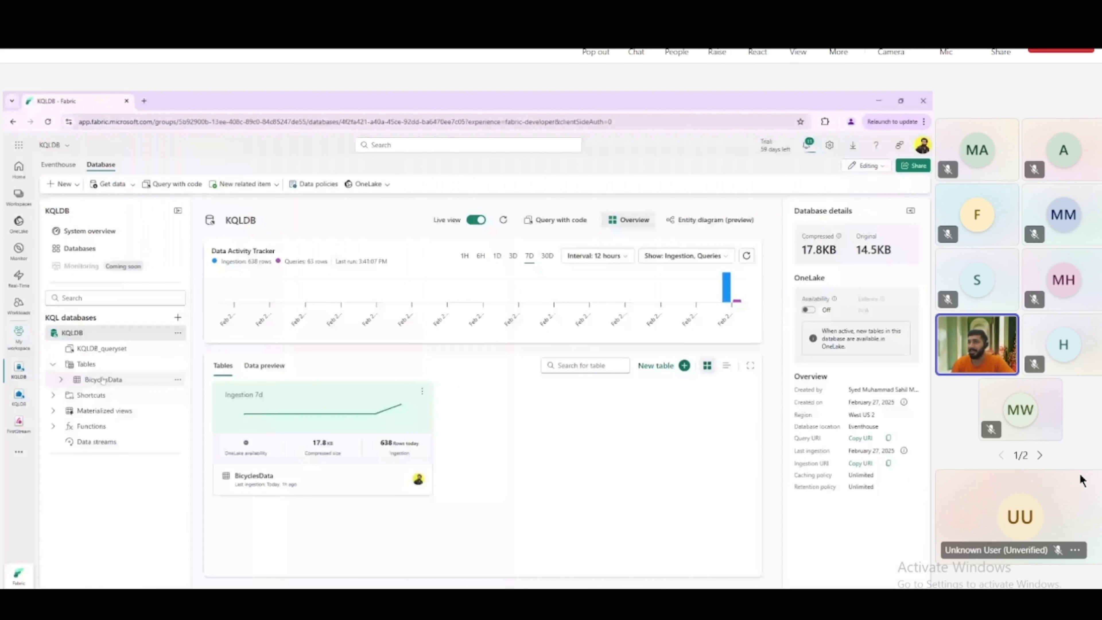
# - Open the BicyclesData table, browse its data preview, and expand the table in the database tree
pyautogui.click(103, 379)
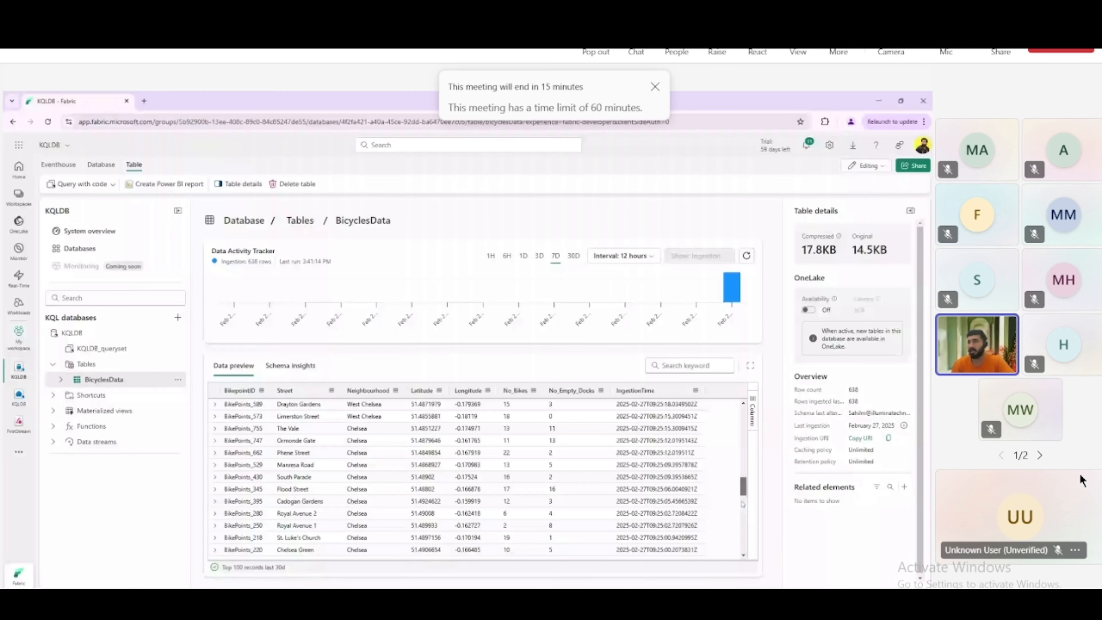
pyautogui.moveTo(742, 505); pyautogui.dragTo(743, 430)
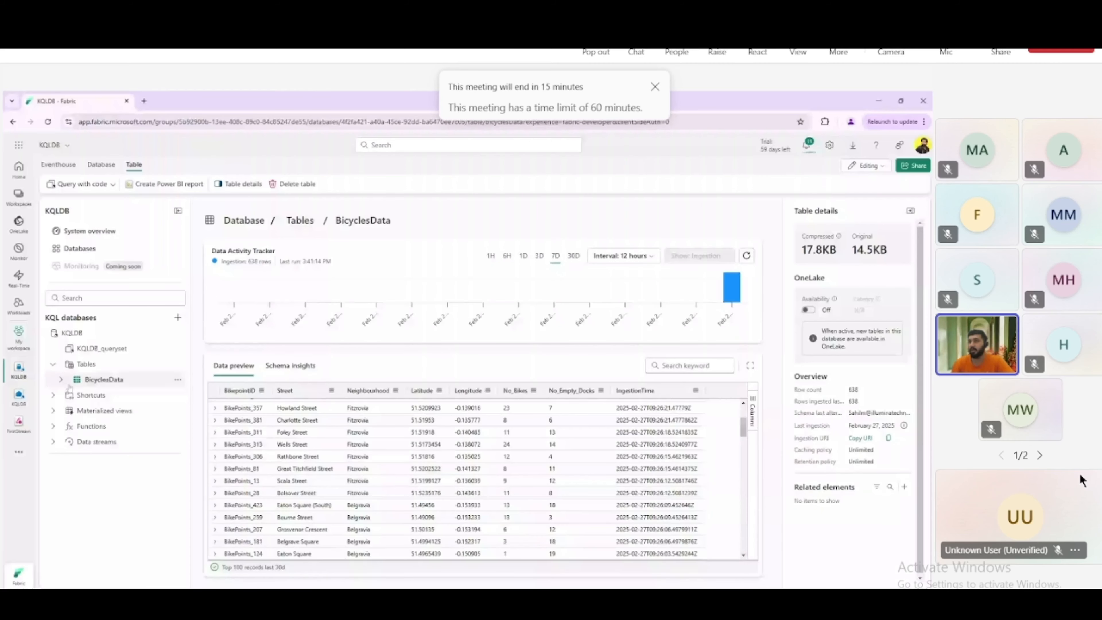
pyautogui.click(61, 379)
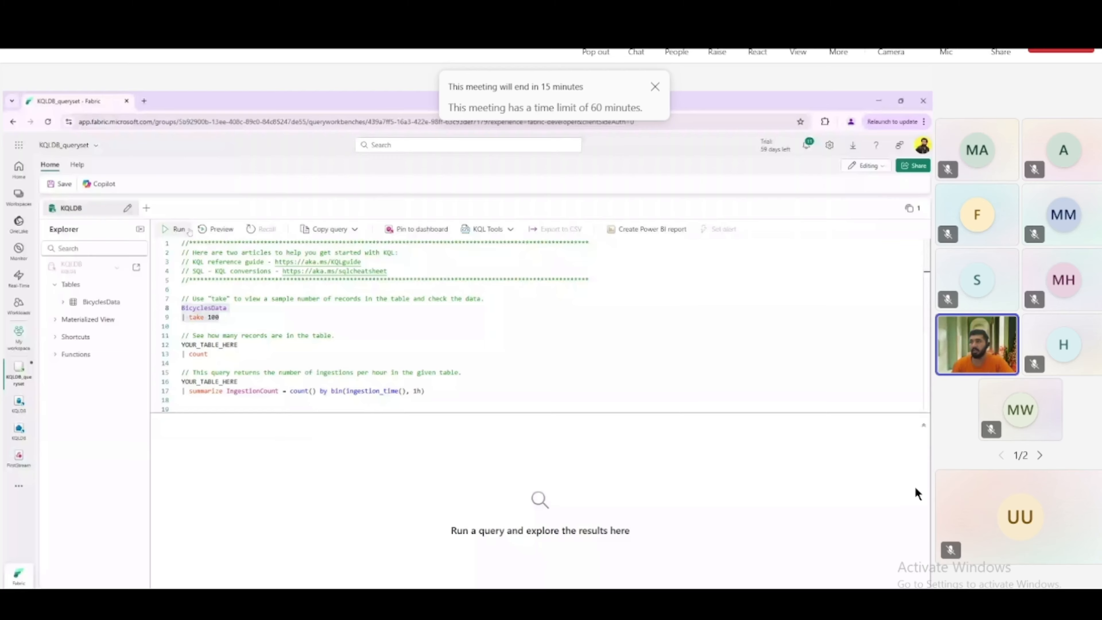
# - Run the sample query that takes 100 records from BicyclesData and highlight the hourly ingestion count query
pyautogui.click(175, 229)
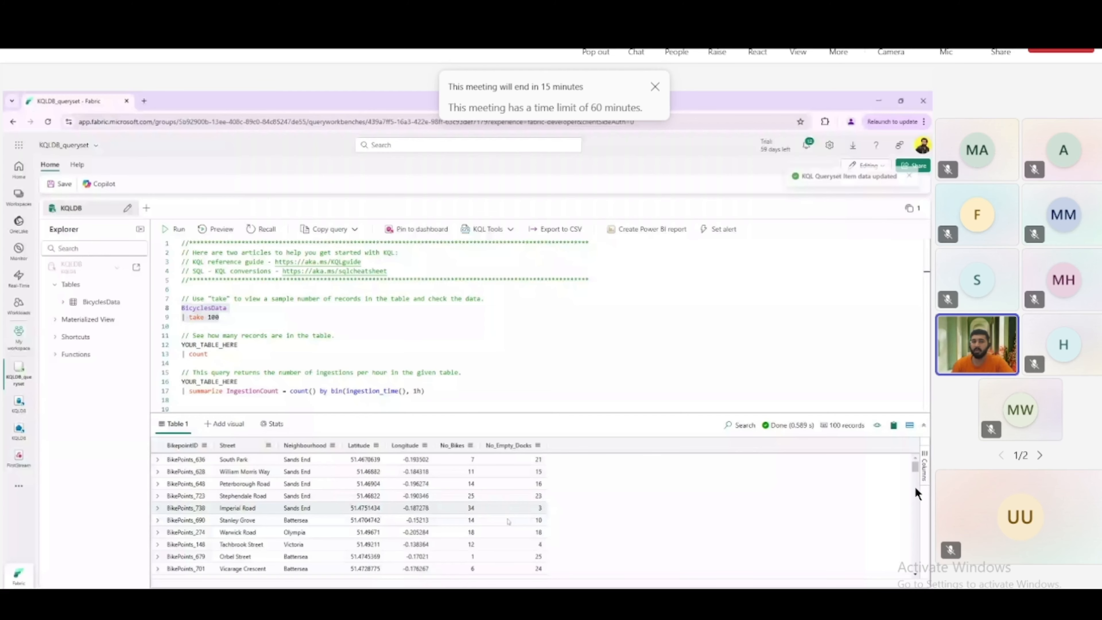
pyautogui.moveTo(426, 392); pyautogui.dragTo(182, 372)
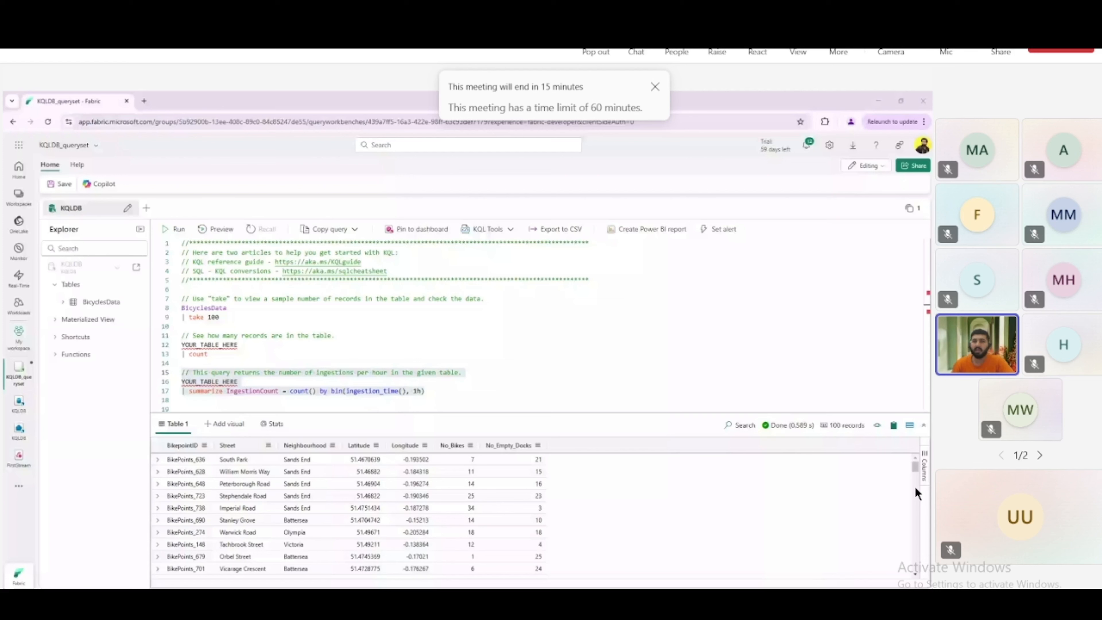
# - Replace the table placeholder in the record count query with BicyclesData
pyautogui.moveTo(238, 345); pyautogui.dragTo(182, 344)
pyautogui.write('bi')
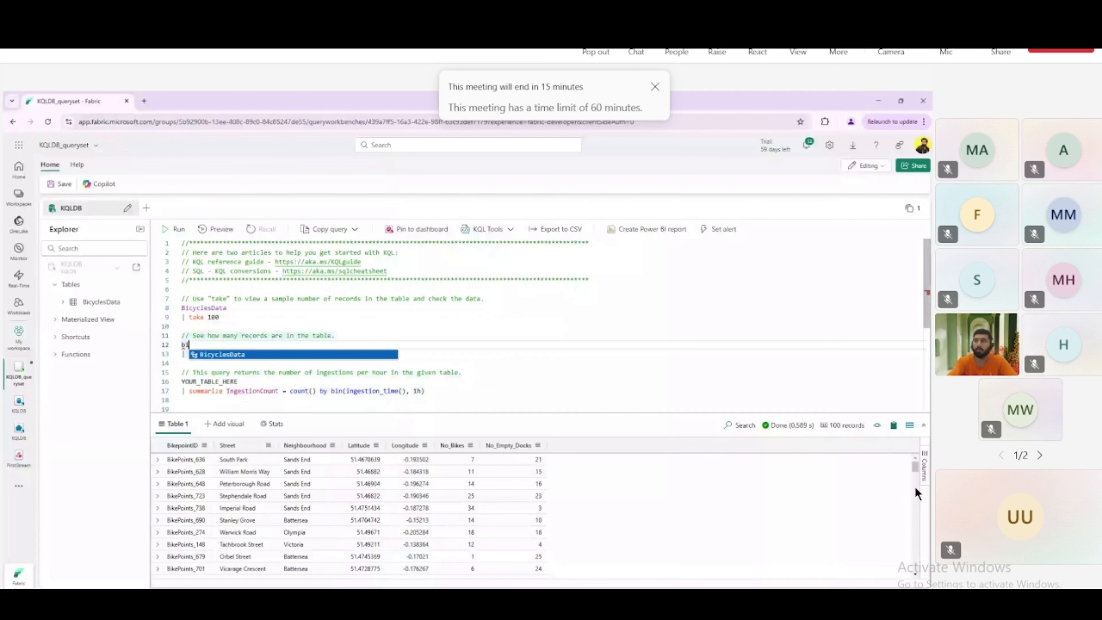
pyautogui.press('Tab')
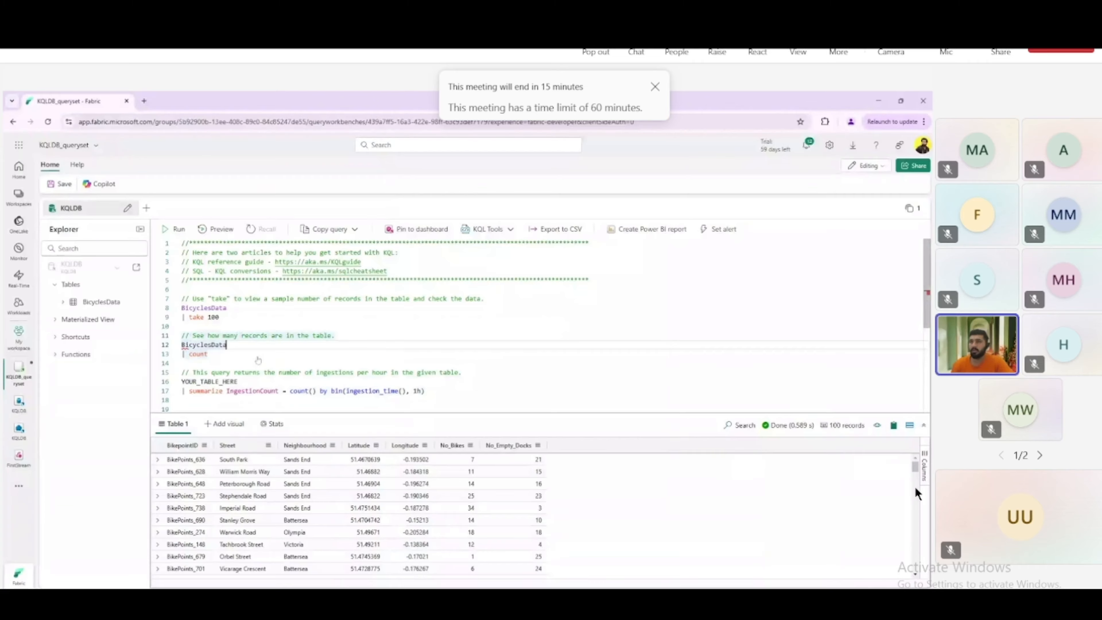
# - Replace the count operator with the filter "where No_Bikes > 5" and run the query
pyautogui.press('Down')
pyautogui.hotkey('ctrl', 'shift', 'Left')
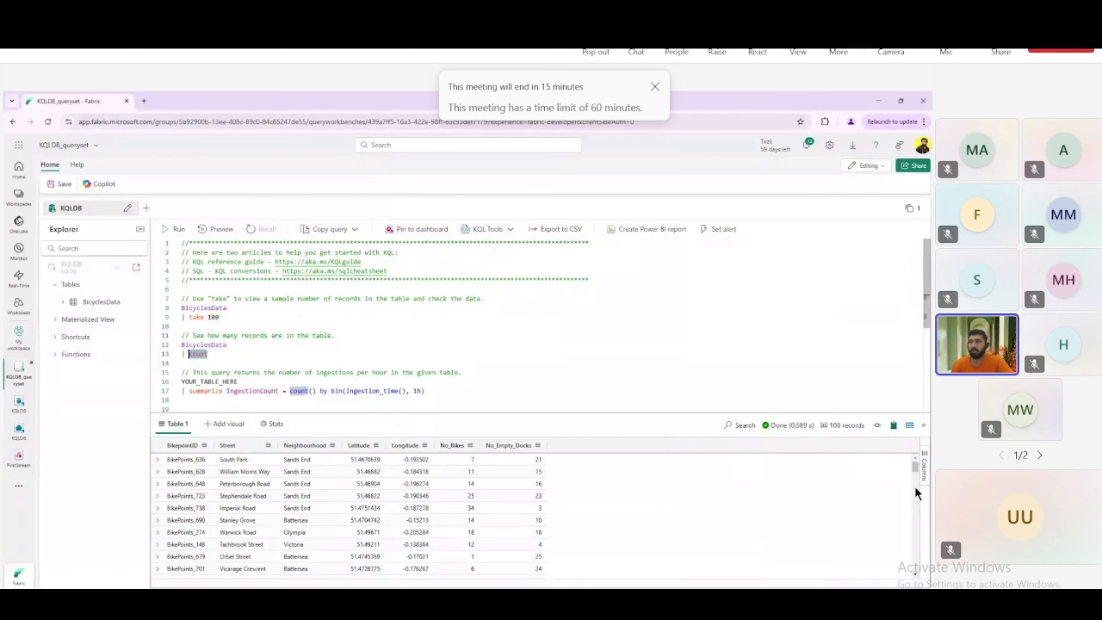
pyautogui.write('where')
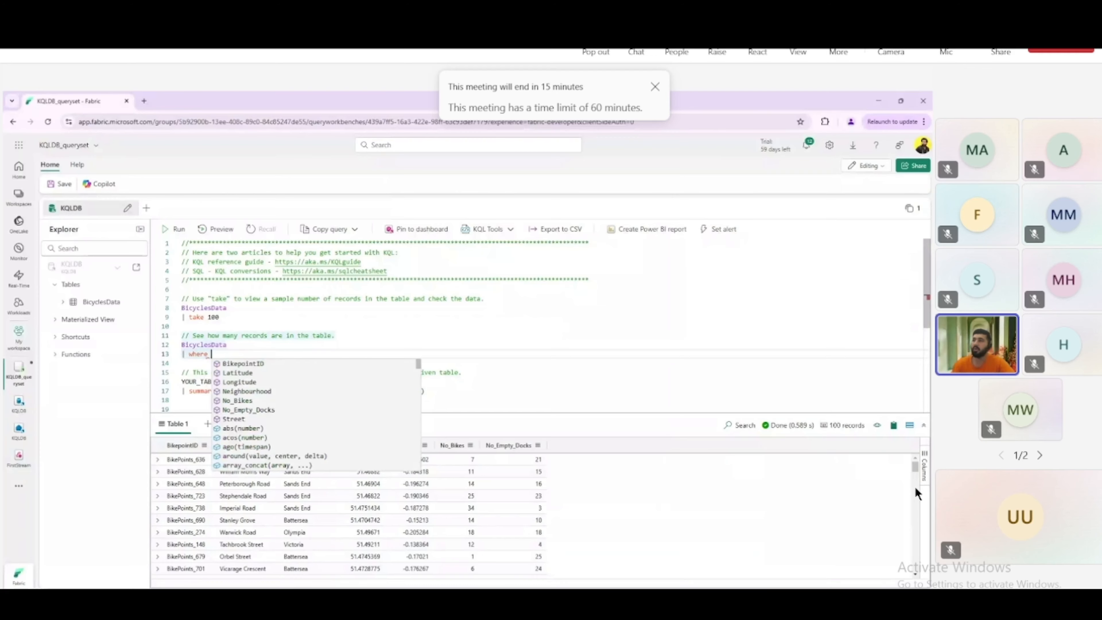
pyautogui.press('Escape')
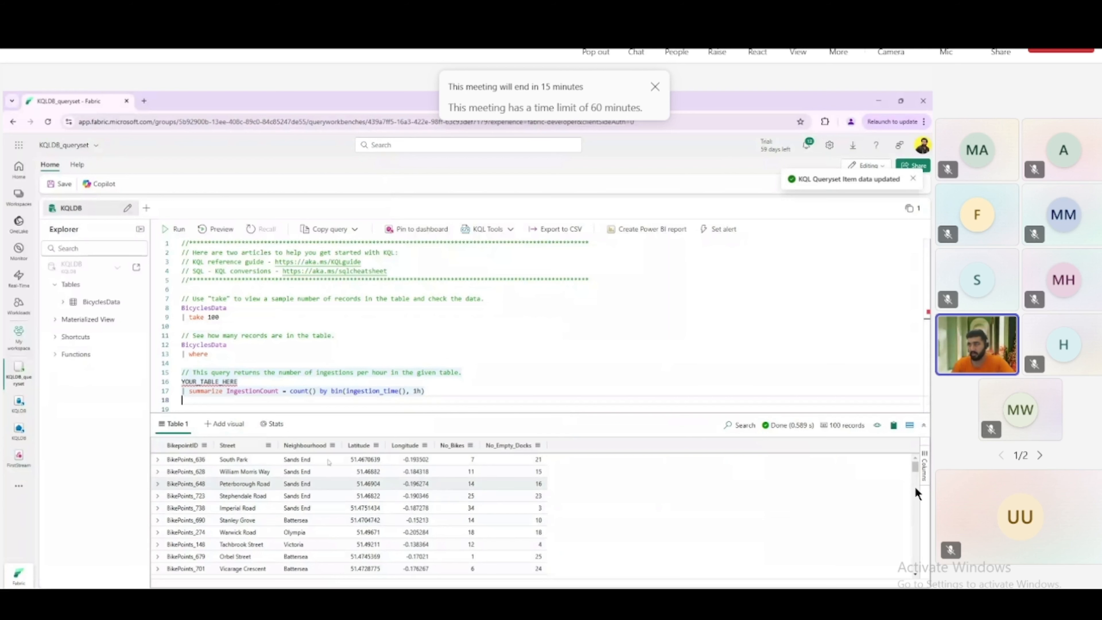
pyautogui.hotkey('ctrl', 'z')
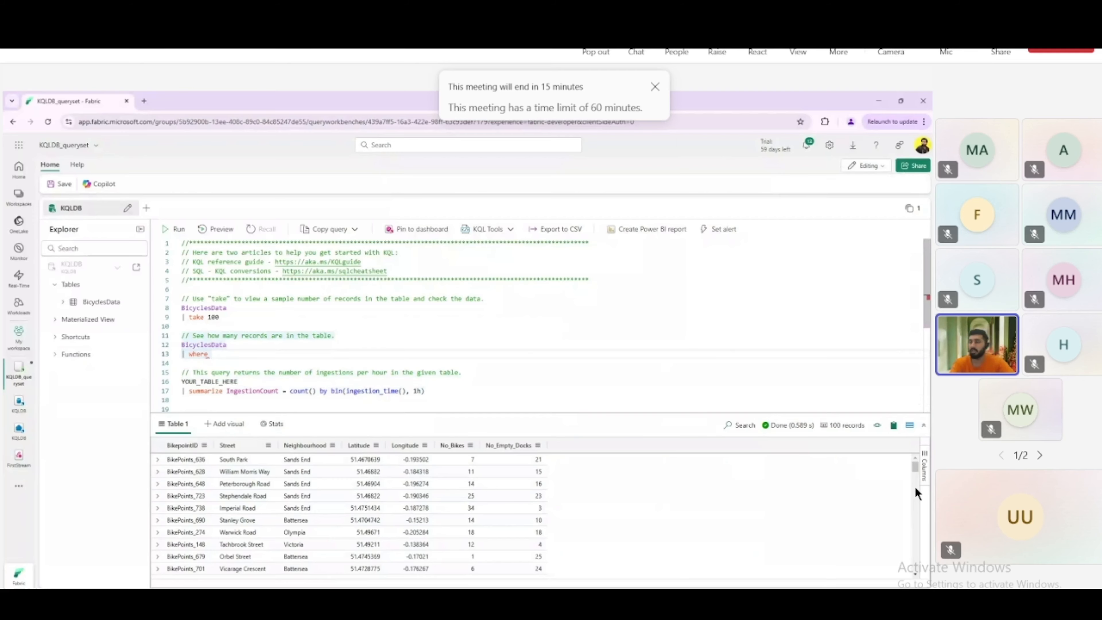
pyautogui.write('No')
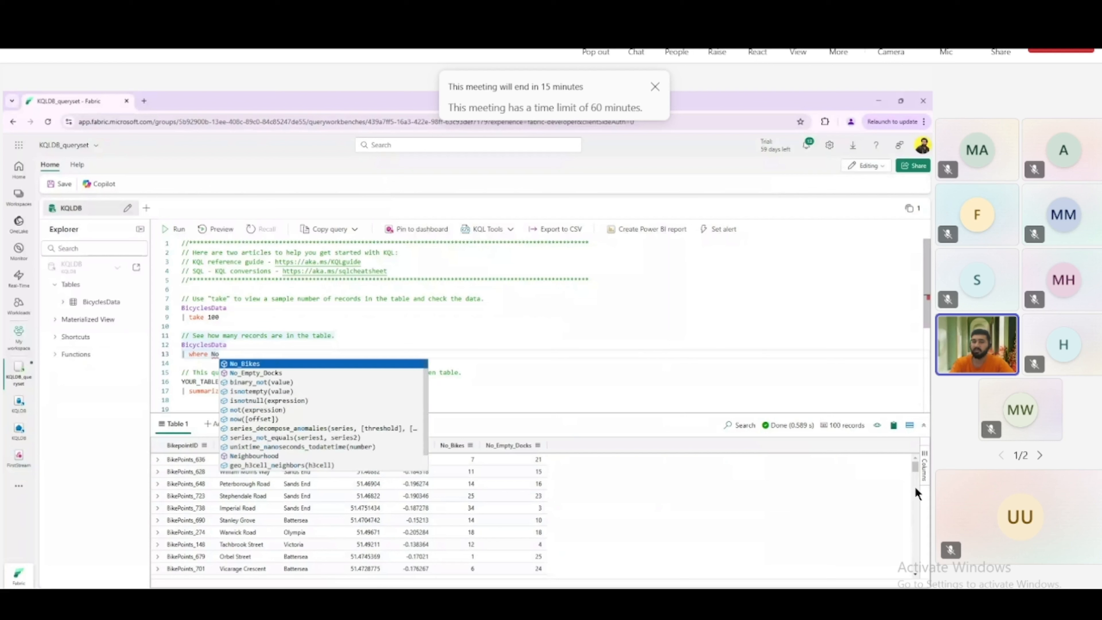
pyautogui.write('_Bikes  > 5')
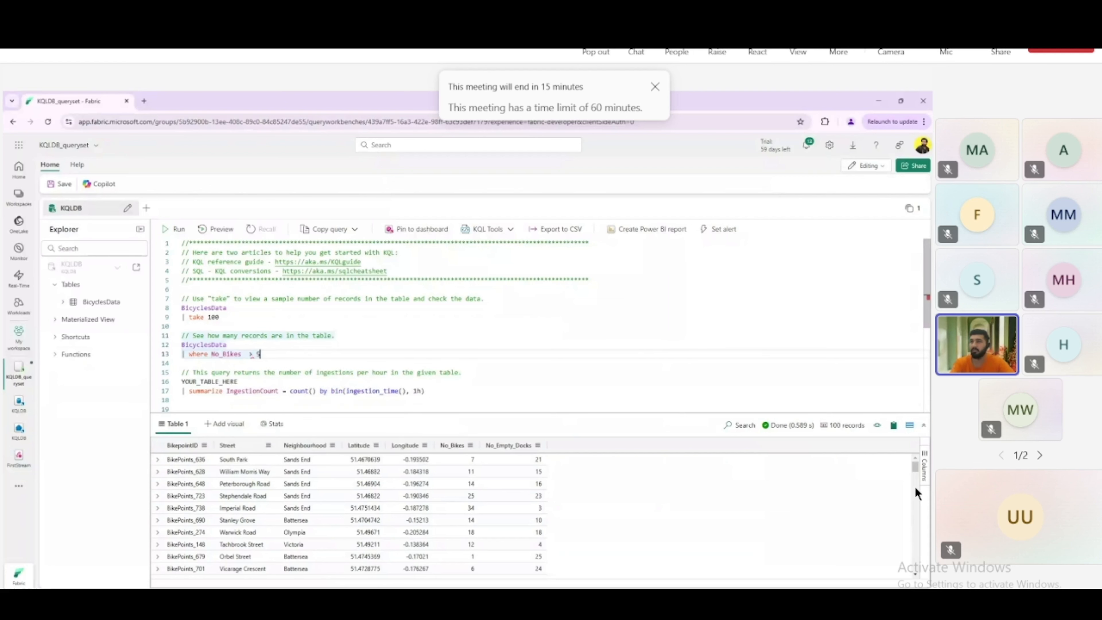
pyautogui.hotkey('shift', 'Return')
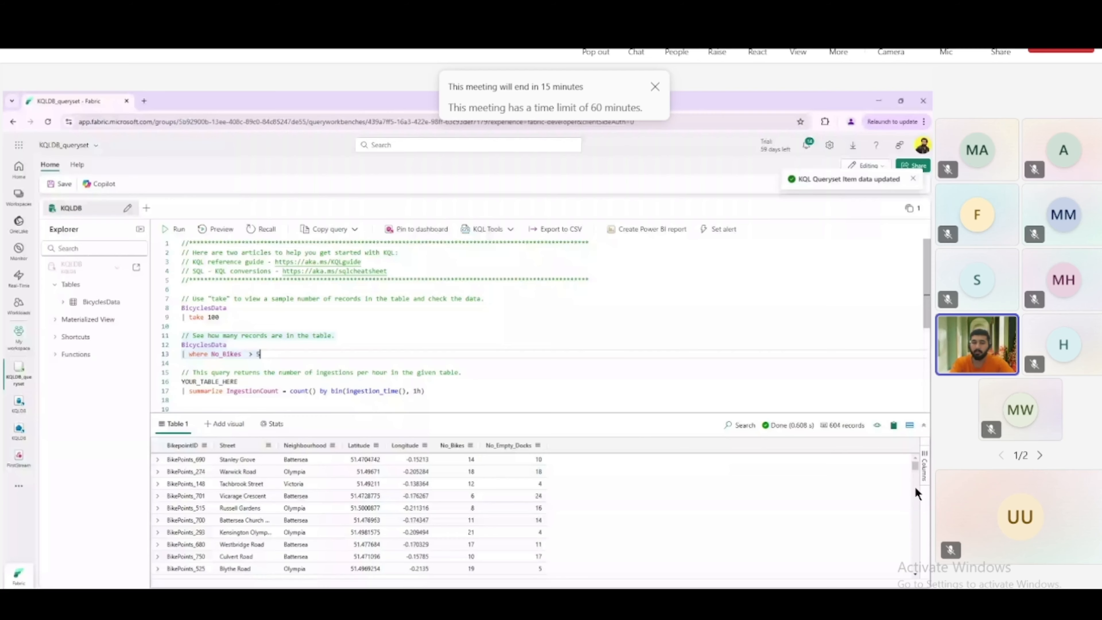
# - Add the line "| order by No_Bikes desc" to the filtered BicyclesData query and run it
pyautogui.press('Return')
pyautogui.write('| order by ')
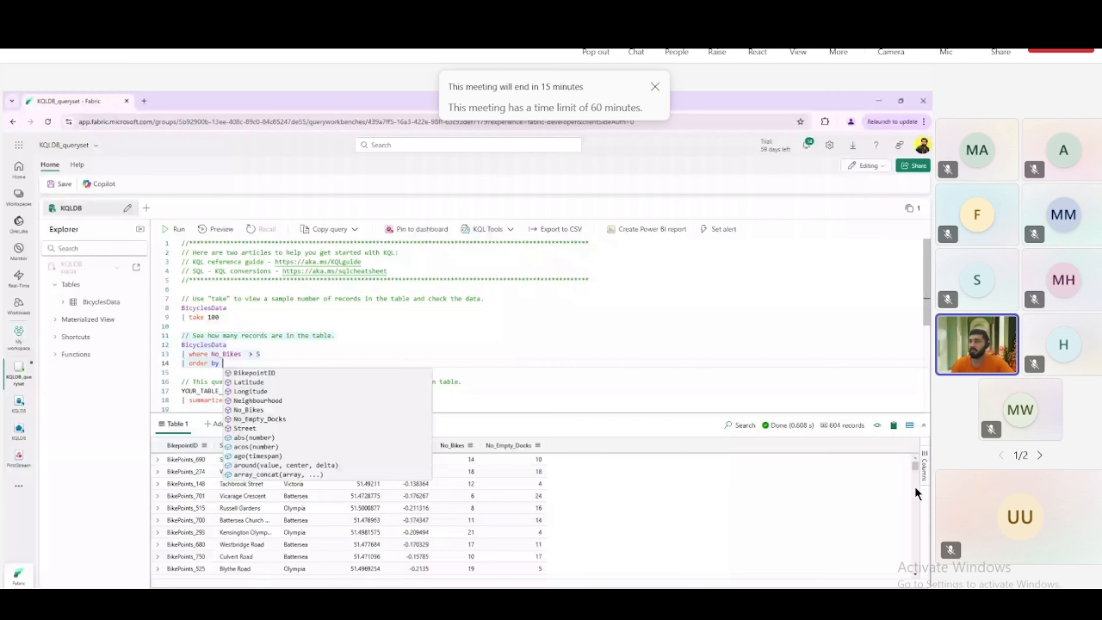
pyautogui.write('No_Bikes de')
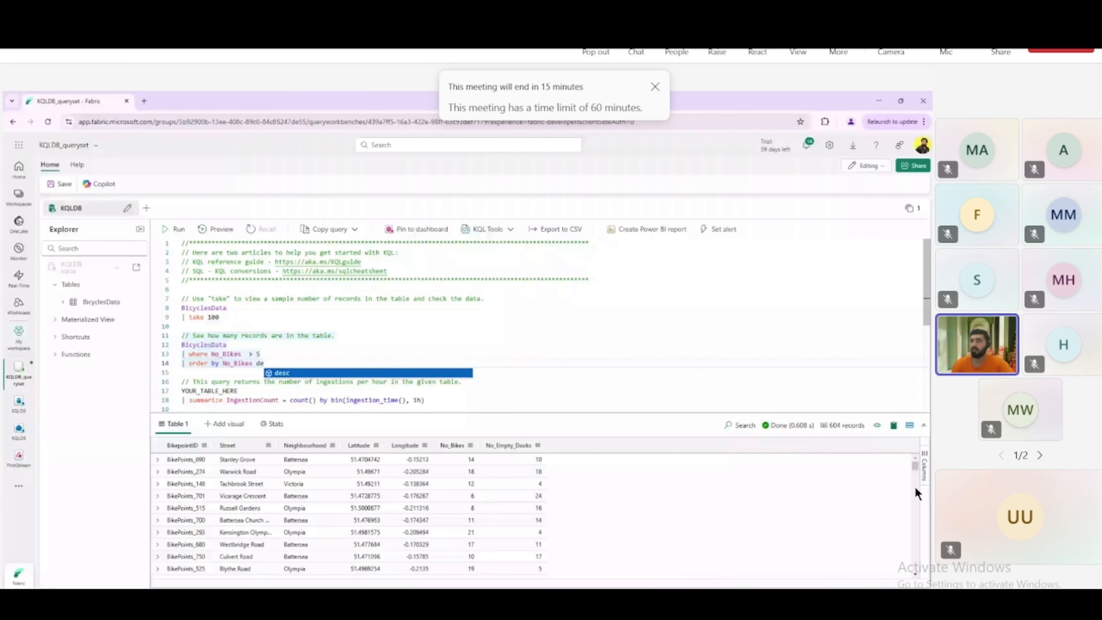
pyautogui.write('sc')
pyautogui.moveTo(271, 363); pyautogui.dragTo(182, 335)
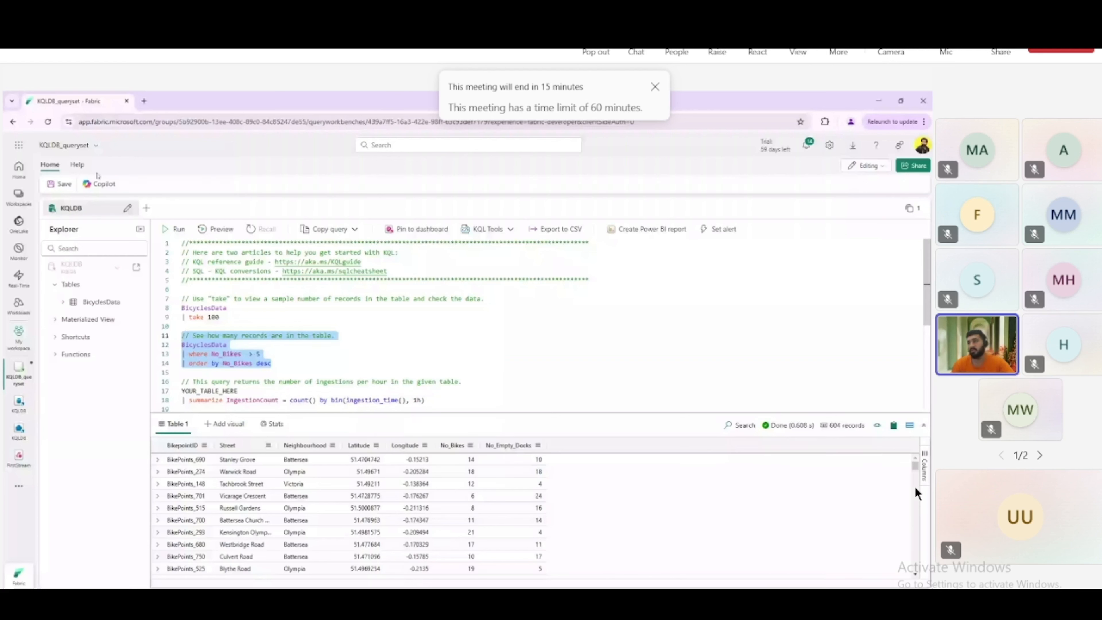
pyautogui.hotkey('shift', 'Return')
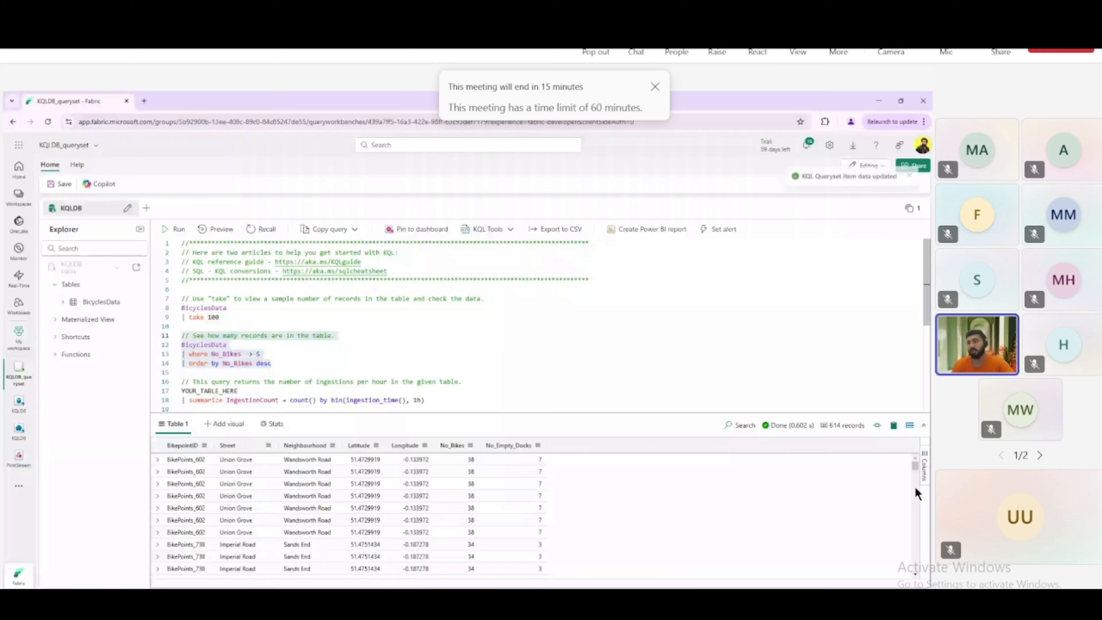
pyautogui.hotkey('shift', 'Down')
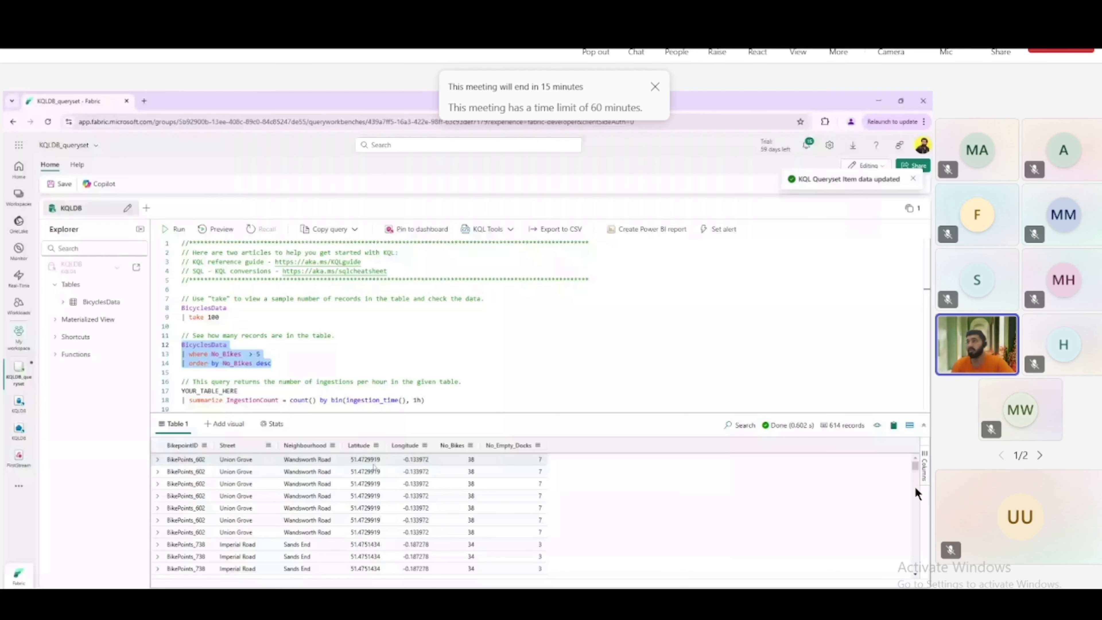
# - Open the Power BI report preview for the sorted query and close it without creating a report
pyautogui.click(662, 234)
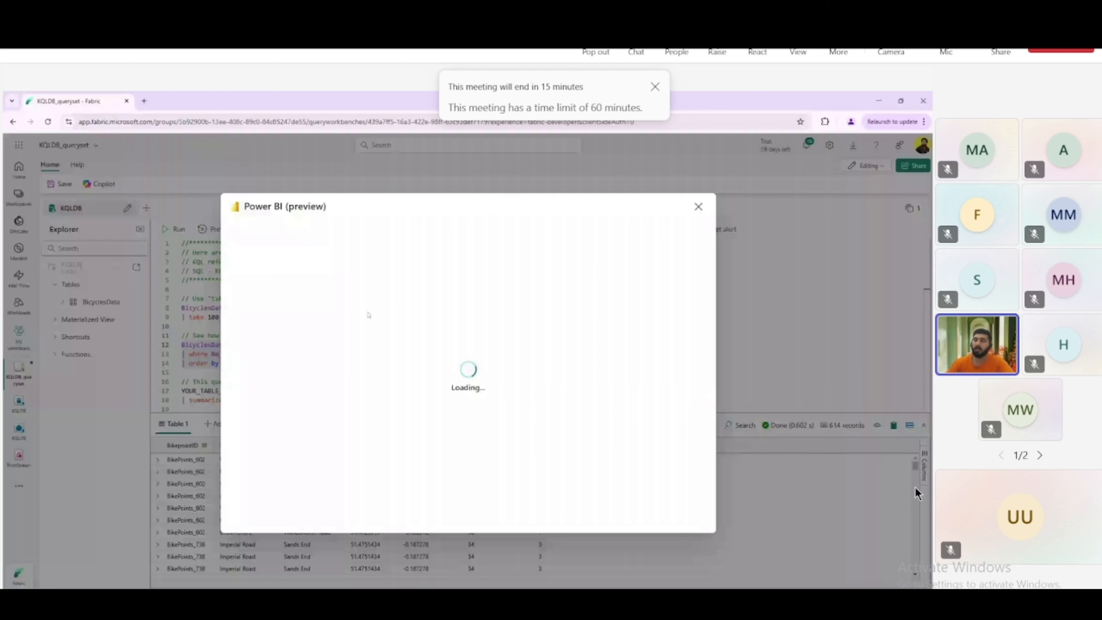
pyautogui.click(409, 163)
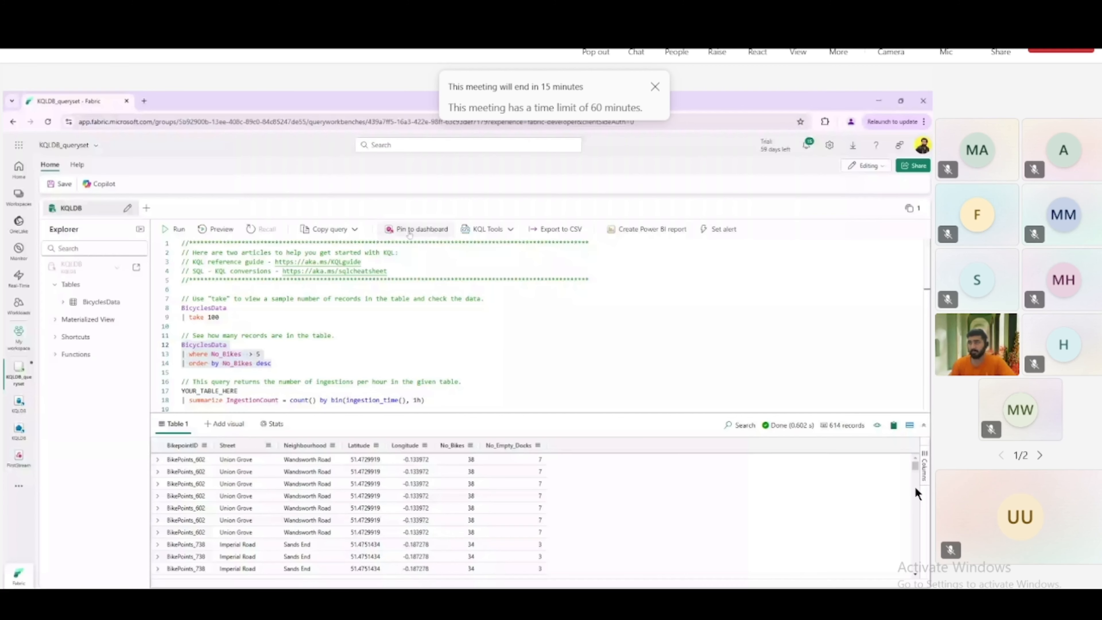
# - Open FirstrealTimeBicycleDashboard from My workspace and review its Bicycle Stats tile
pyautogui.click(19, 337)
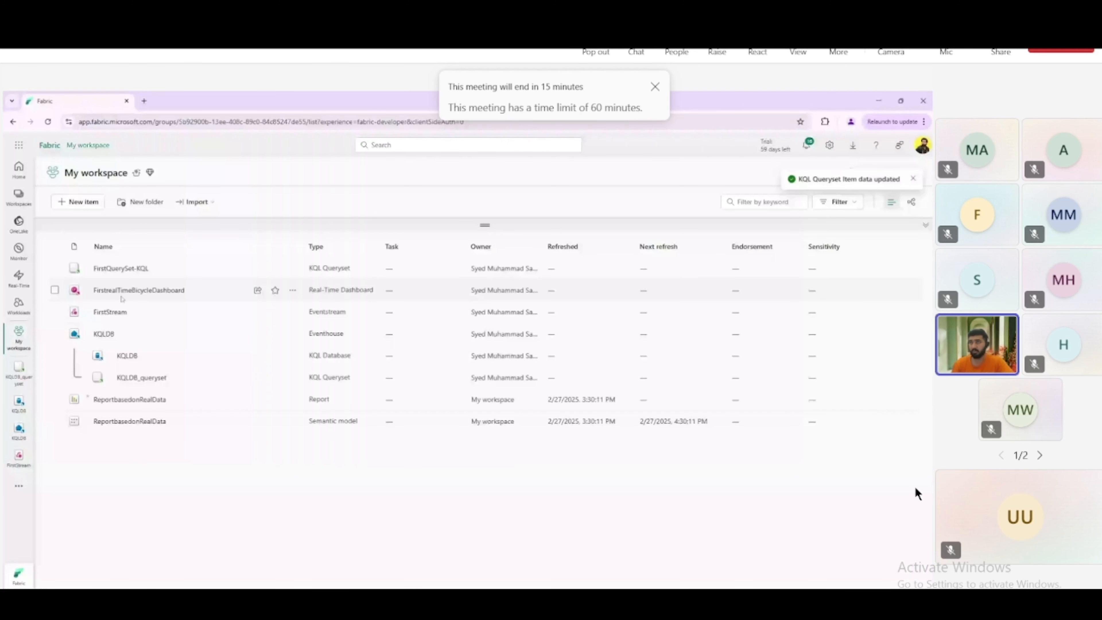
pyautogui.click(122, 299)
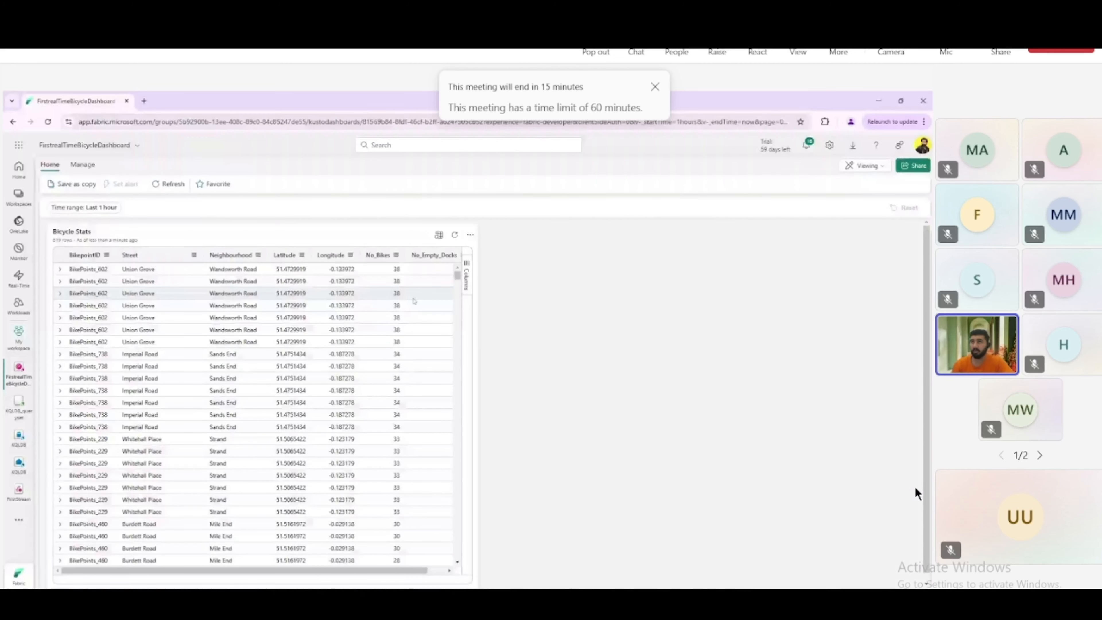
pyautogui.moveTo(73, 240); pyautogui.dragTo(53, 240)
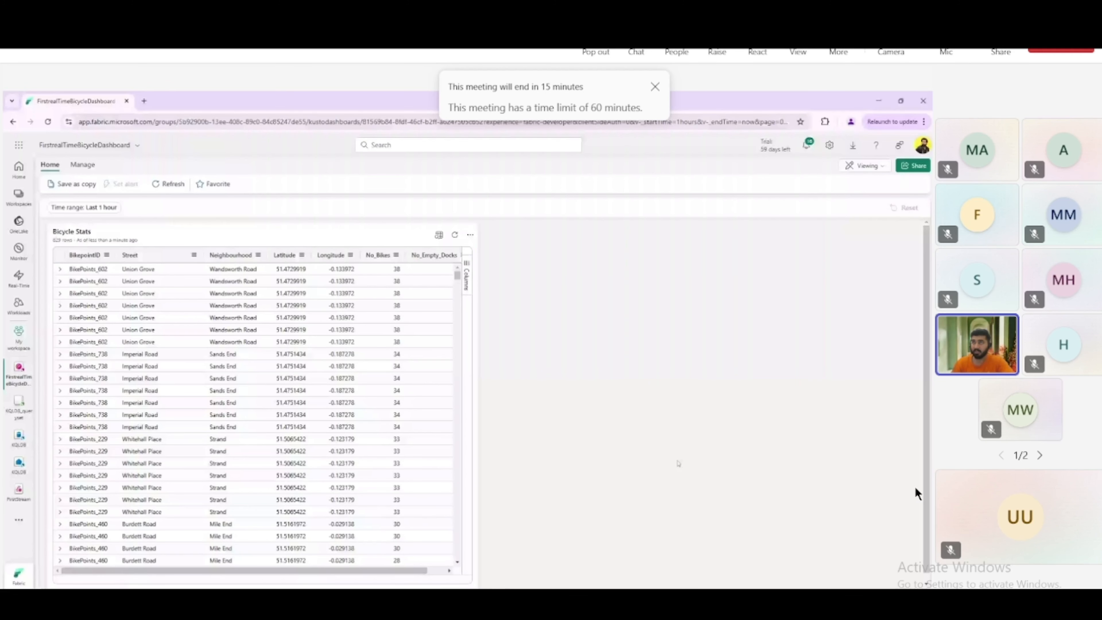
pyautogui.scroll(-1, 915, 492)
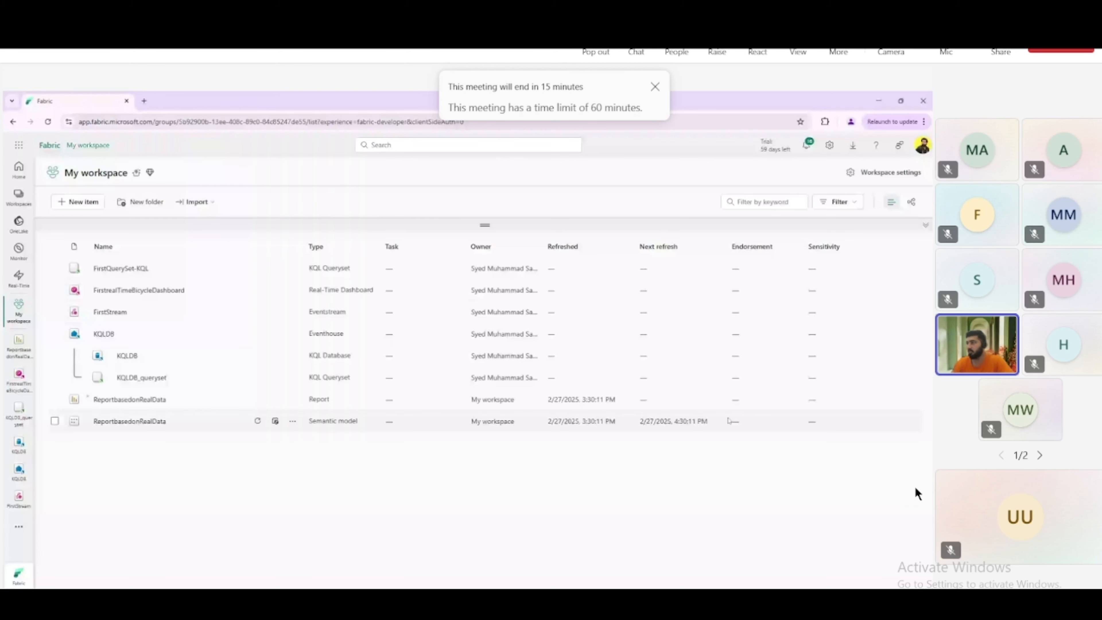
# - Check the next refresh time of the ReportbasedonRealData semantic model in My workspace
pyautogui.moveTo(672, 421); pyautogui.dragTo(687, 421)
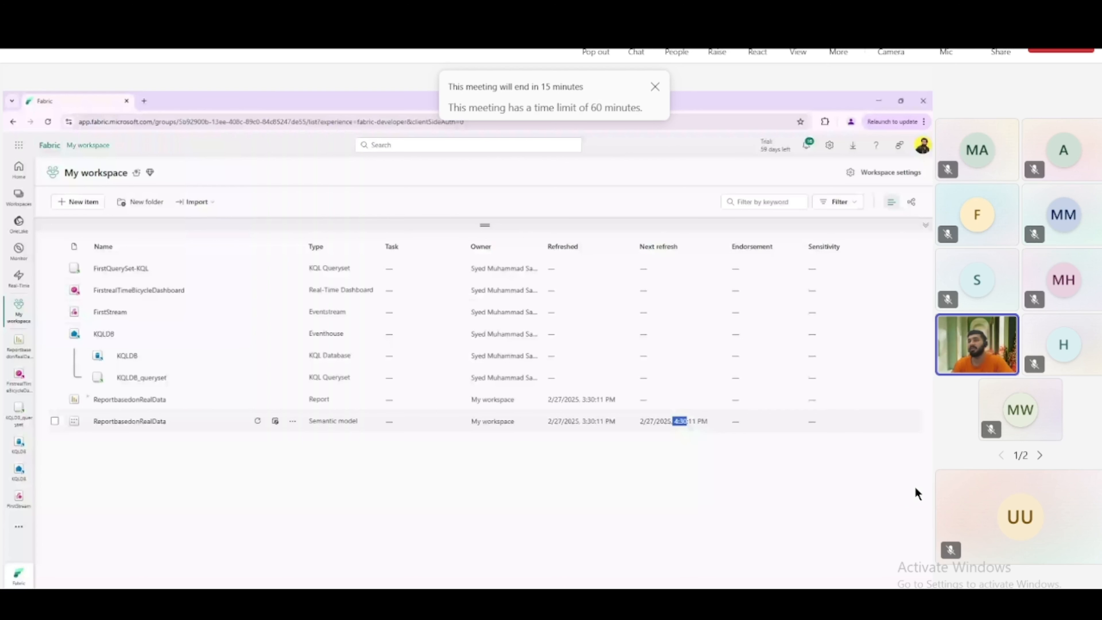